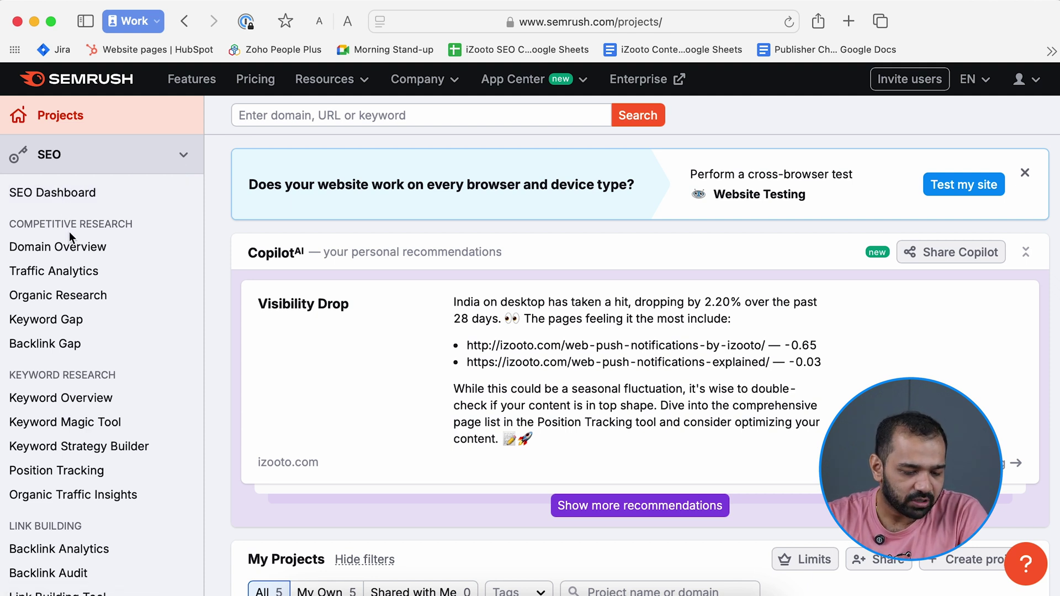
left_click(52, 255)
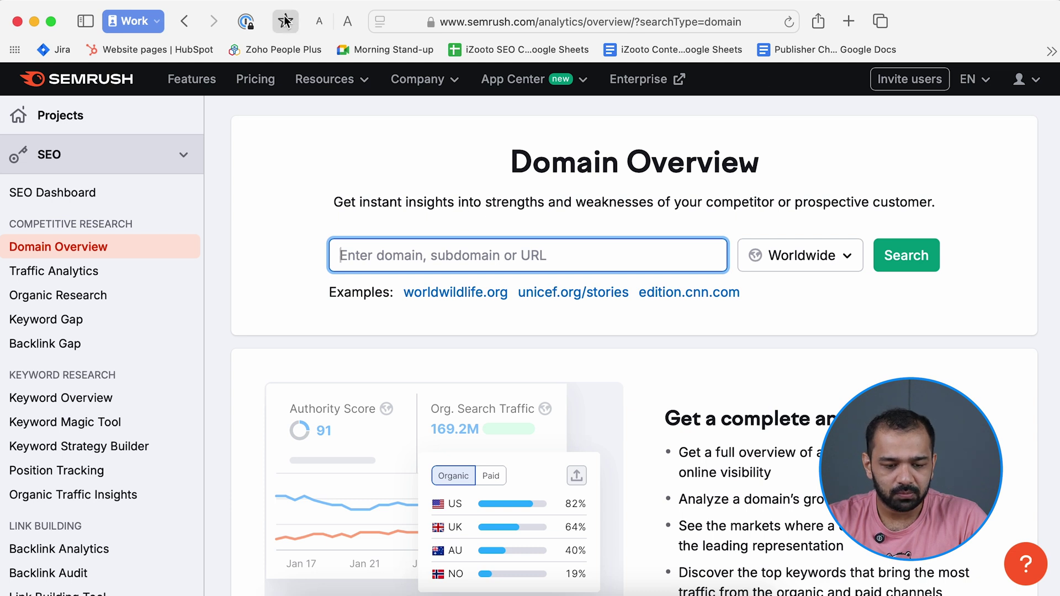
type("https://yoast.com")
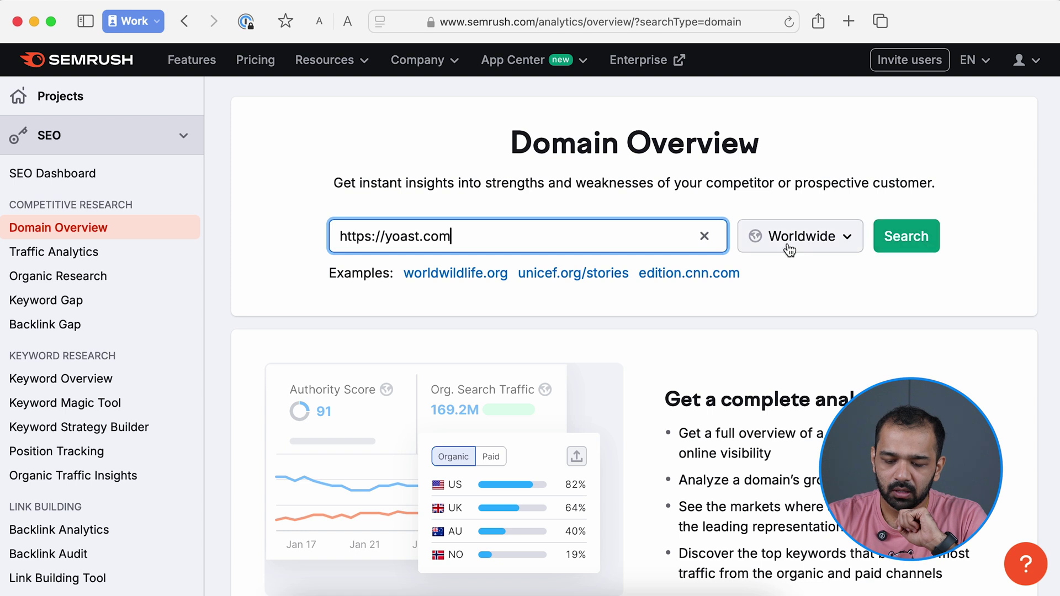
left_click(900, 236)
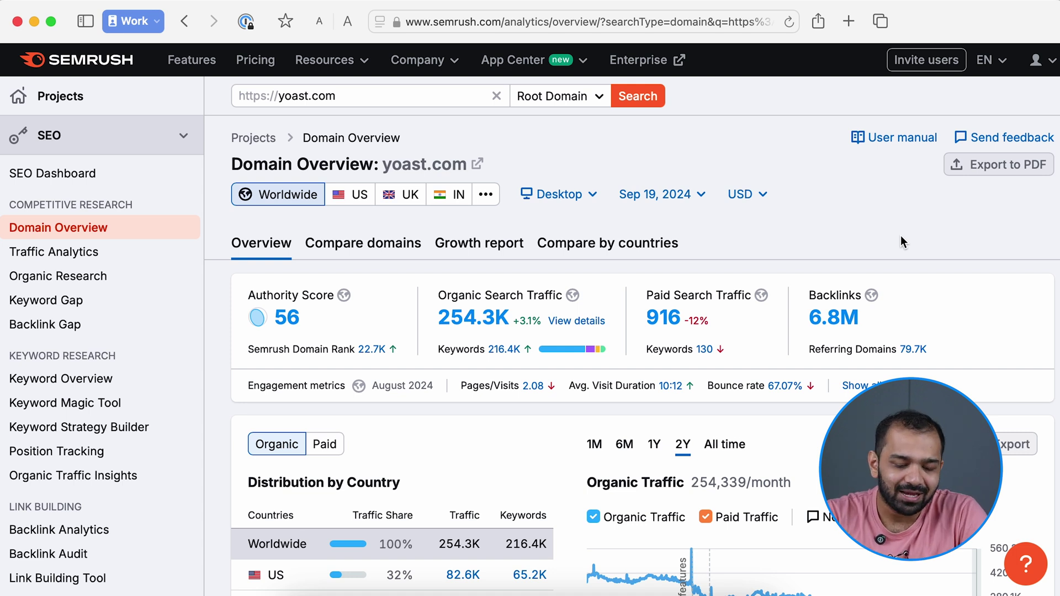
Step: Open the Authority Score details of yoast.com and examine its Link Power, Organic Traffic and Natural Profile factors
scroll(901, 243, "down", 1)
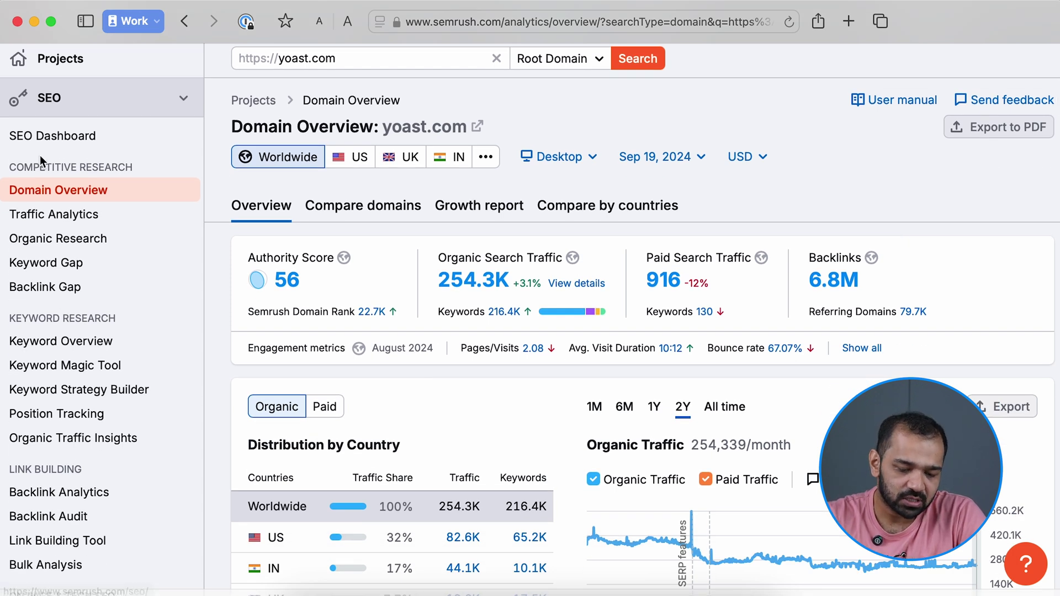
scroll(496, 237, "right", 1)
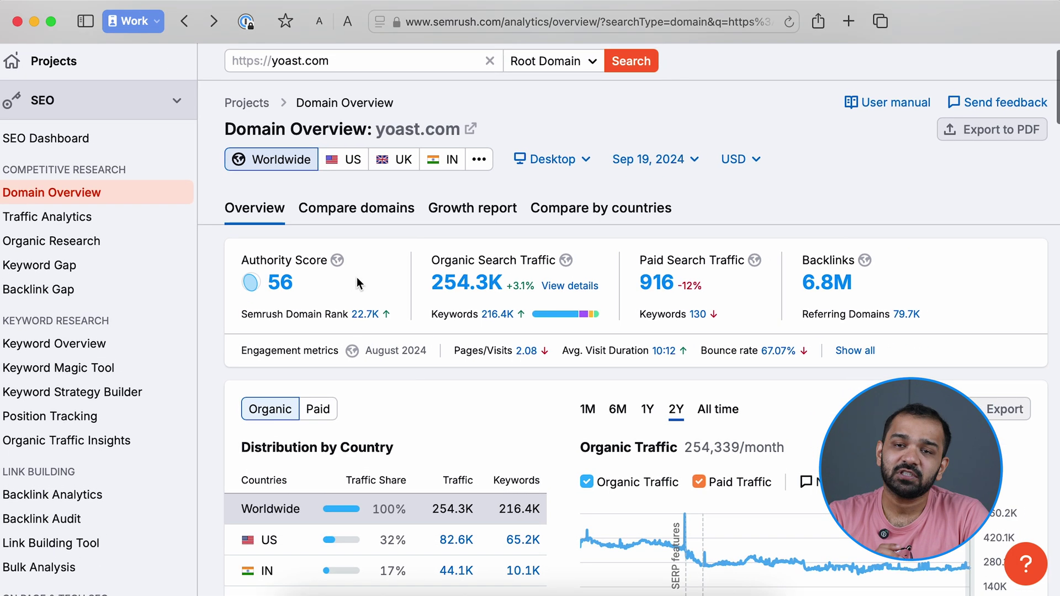
left_click(273, 290)
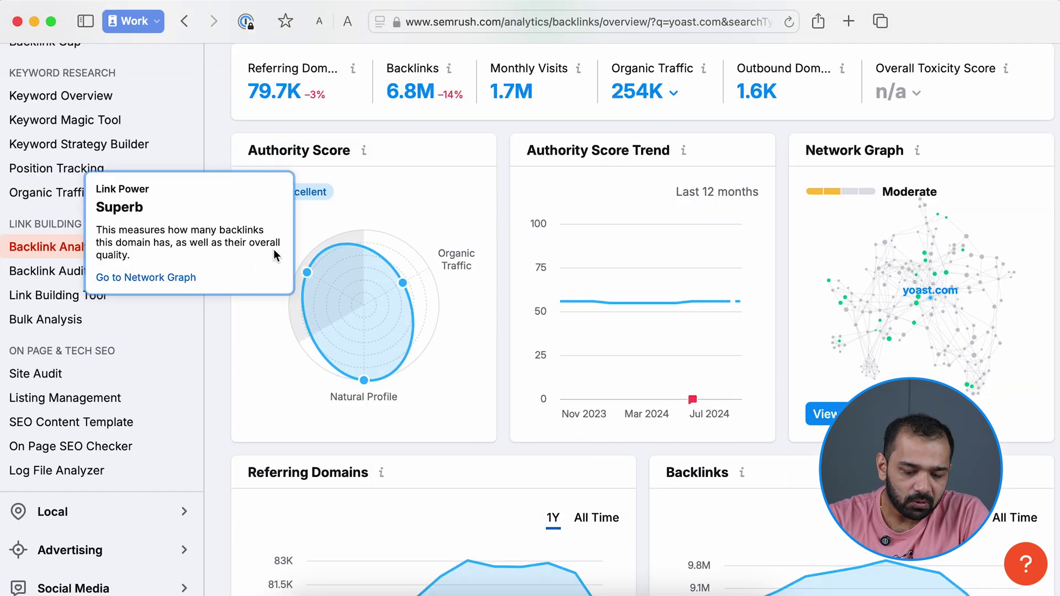
mouse_move(377, 271)
mouse_move(360, 370)
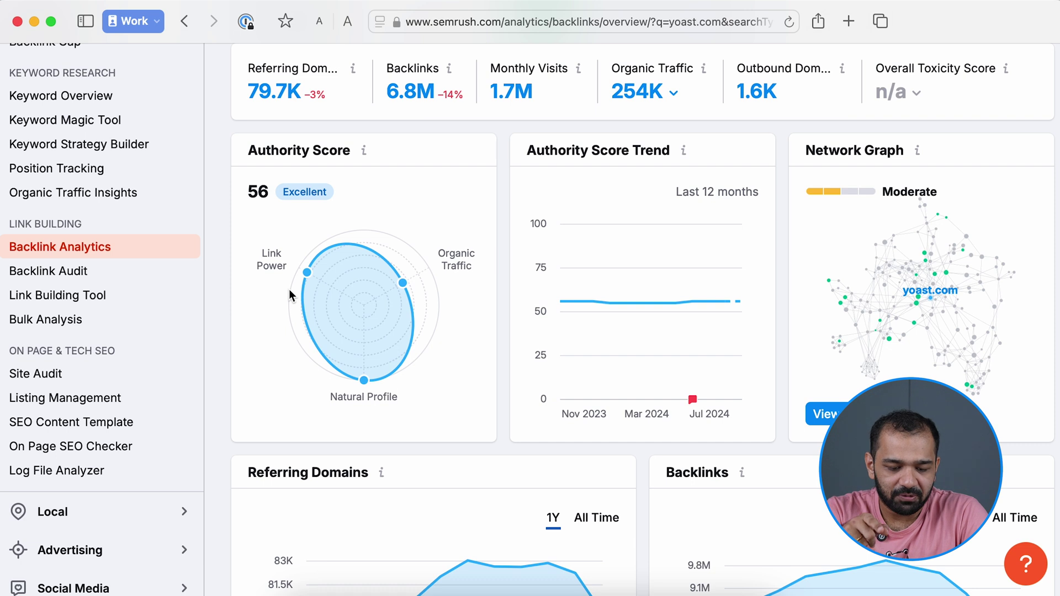
mouse_move(415, 286)
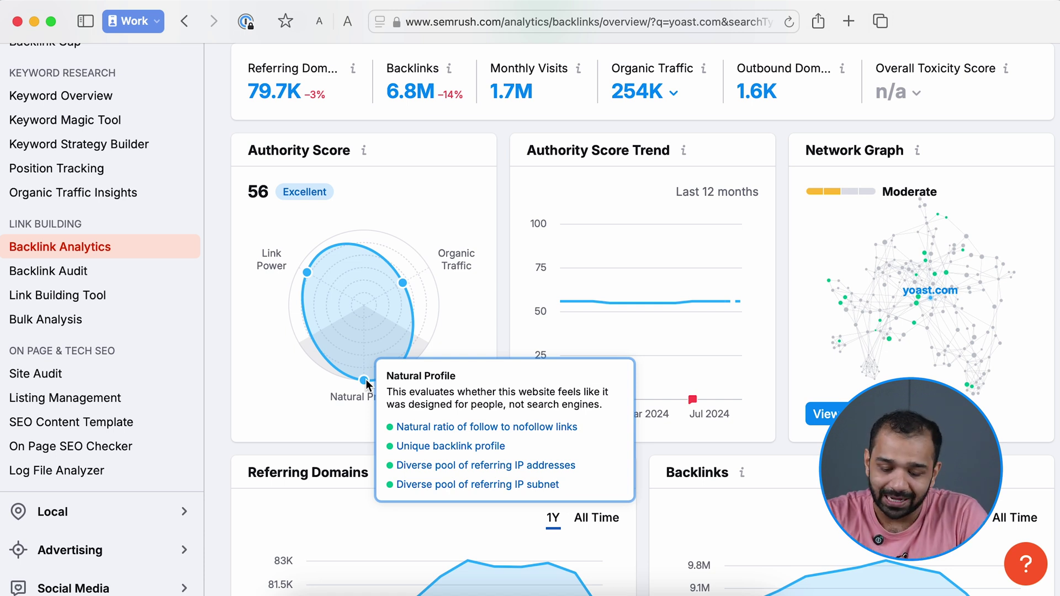
Step: Look over the referring domains and backlinks trends, and open the full Backlinks report from the backlinks total
scroll(381, 381, "down", 5)
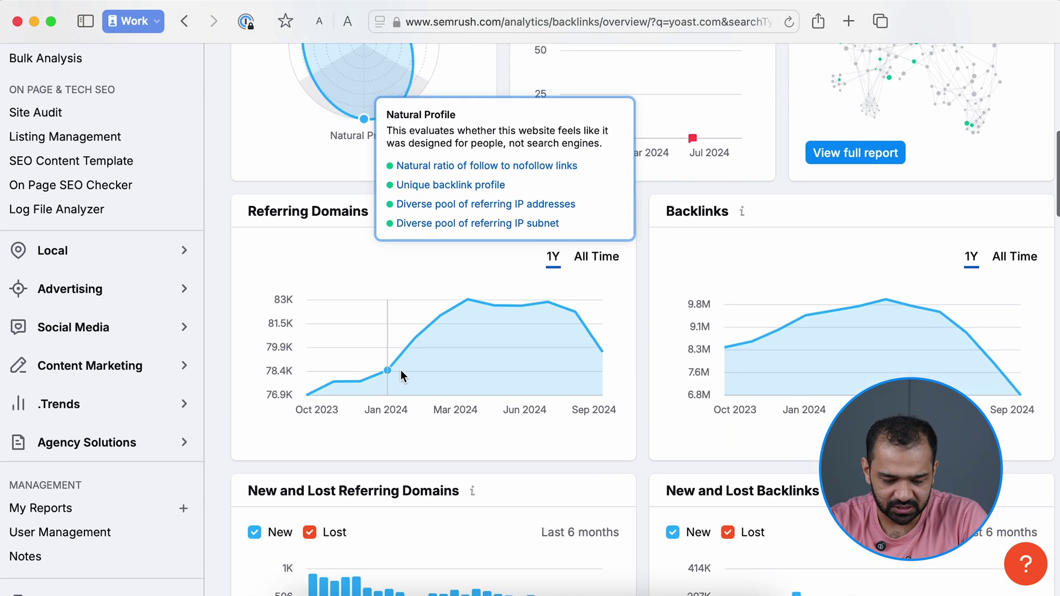
scroll(400, 371, "up", 10)
scroll(401, 370, "down", 1)
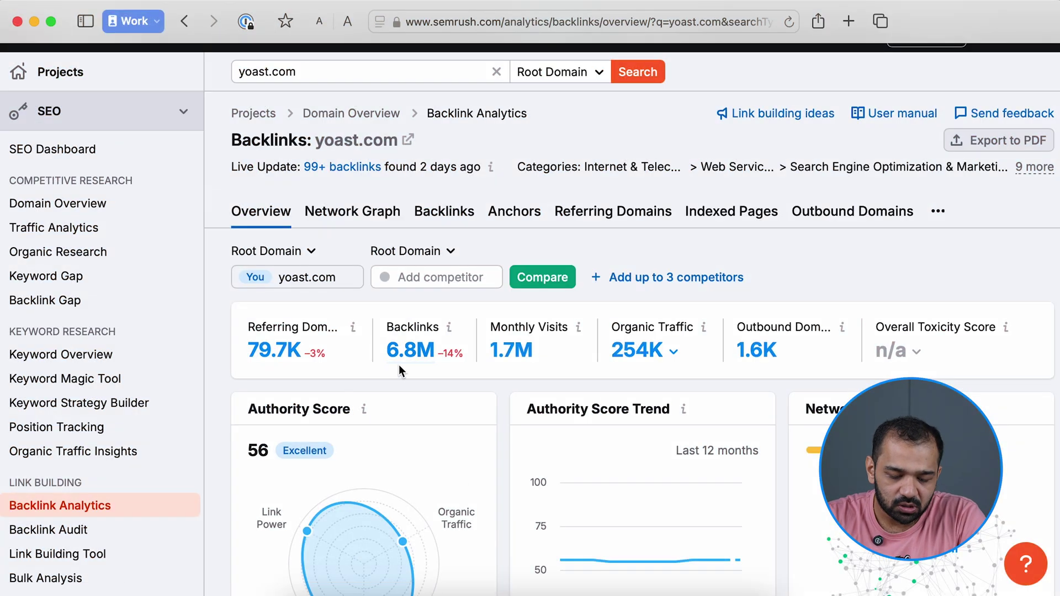
left_click(401, 356)
Step: Examine the backlink types, link attributes, referring domains and referring IPs in the Backlinks report, along with the backlinks table
scroll(402, 358, "down", 3)
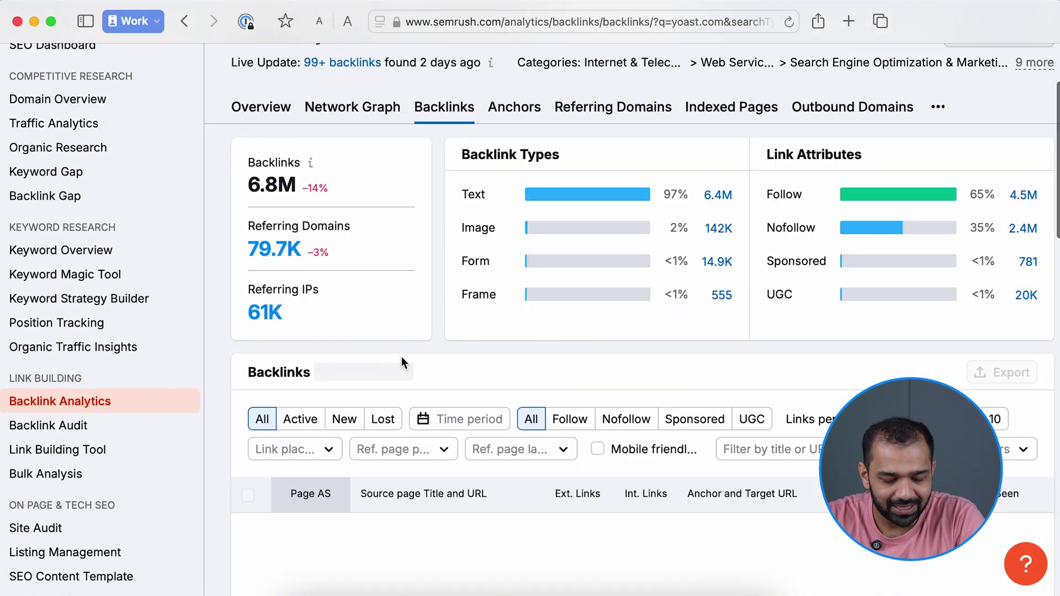
scroll(402, 359, "down", 2)
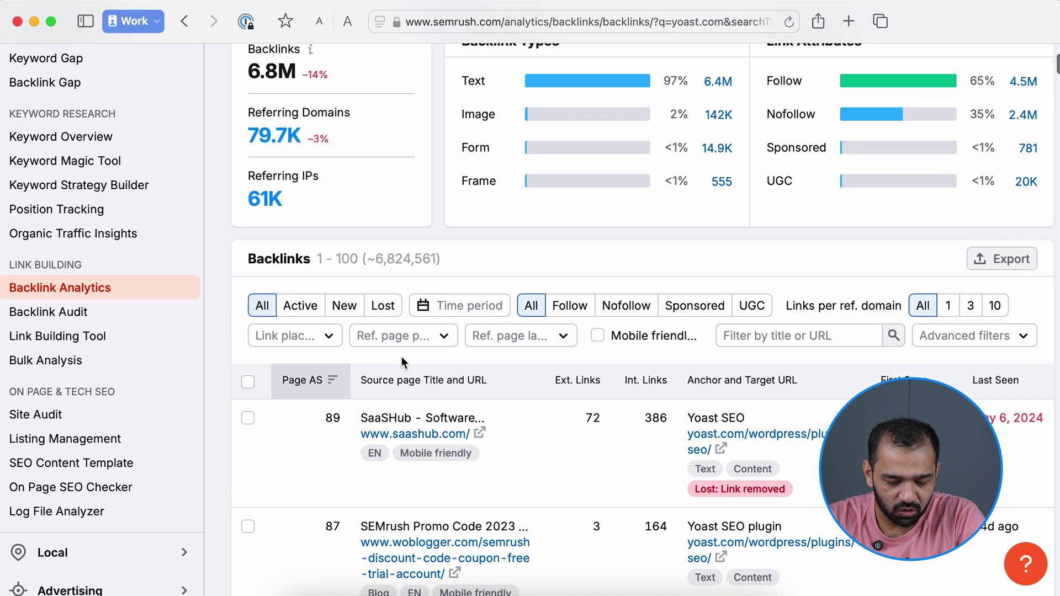
scroll(402, 356, "up", 2)
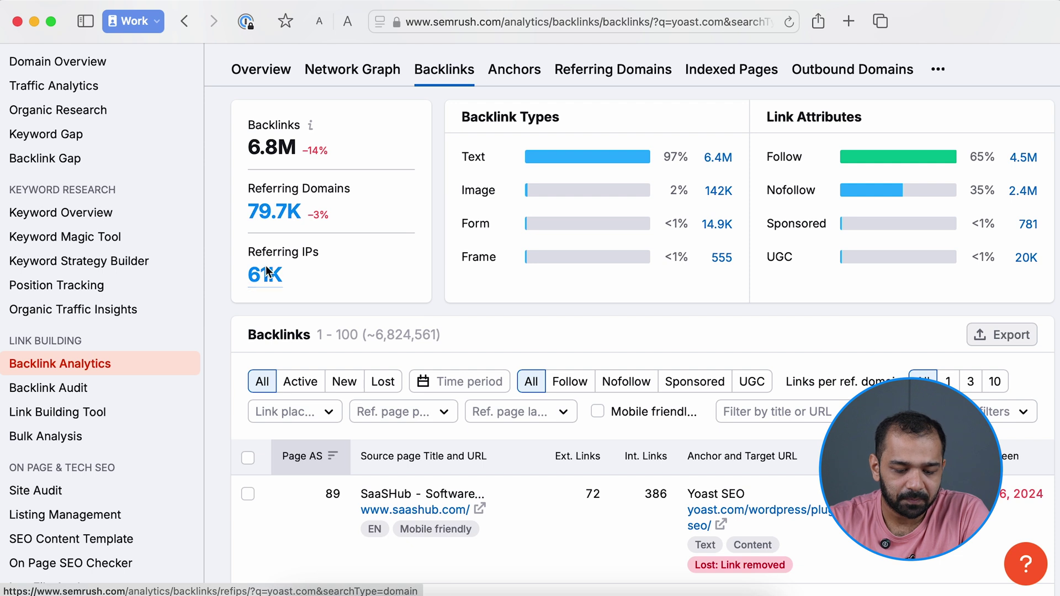
scroll(342, 243, "down", 2)
scroll(271, 321, "up", 5)
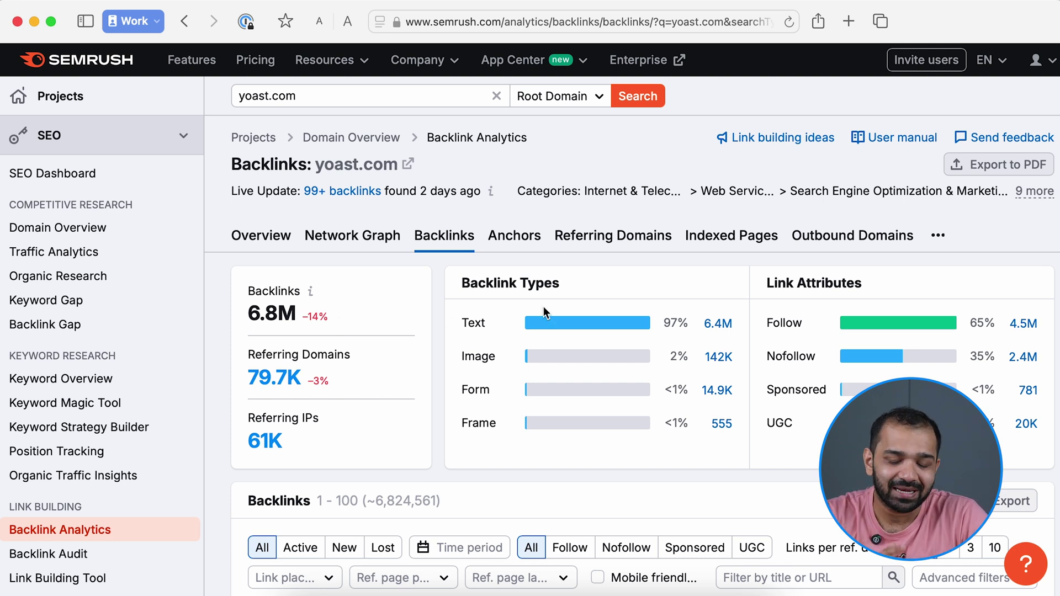
scroll(543, 309, "down", 3)
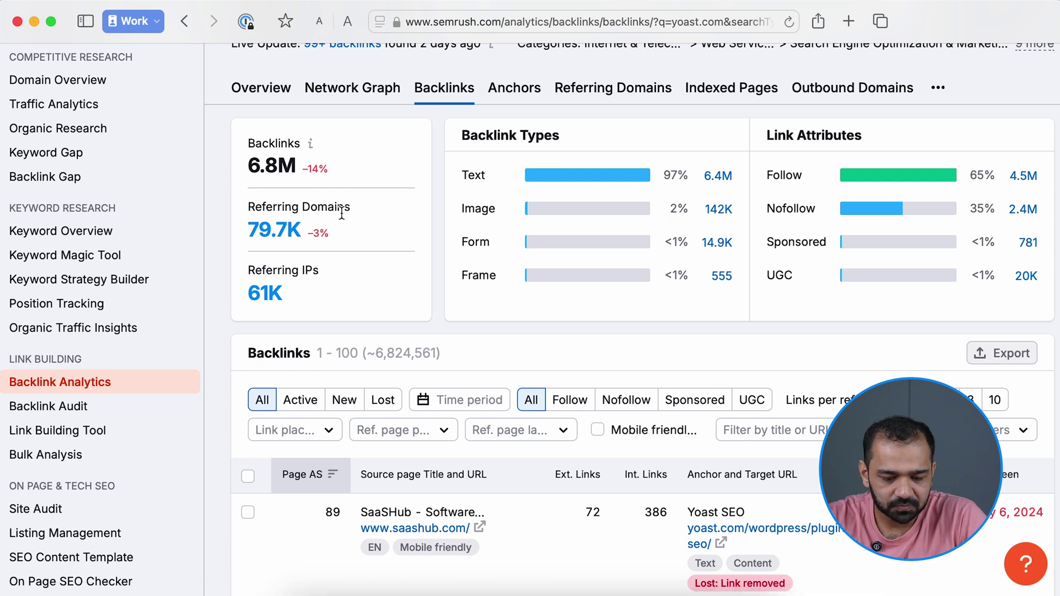
scroll(755, 208, "up", 1)
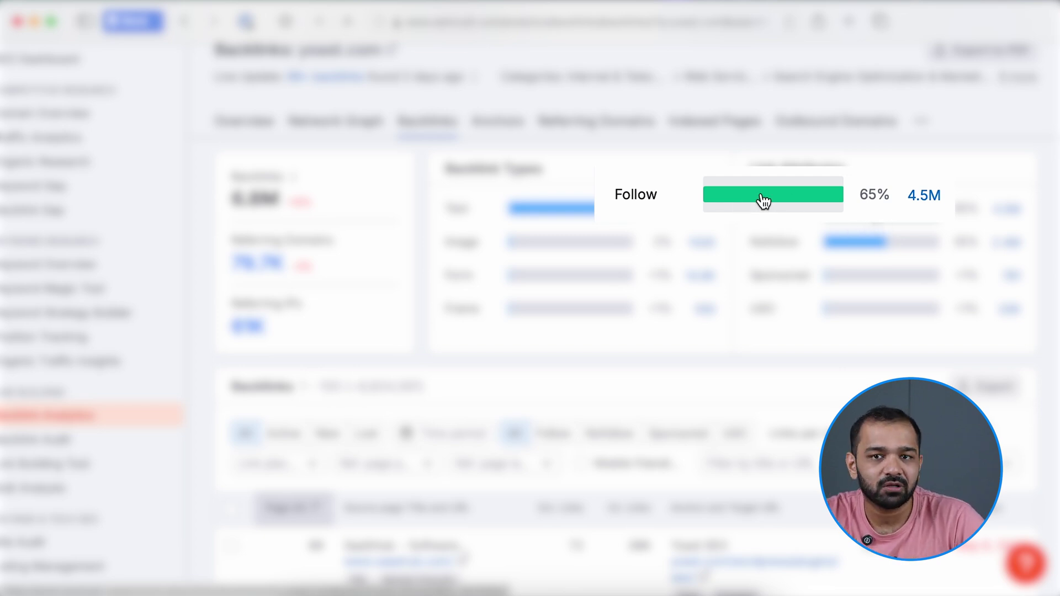
Step: Filter the yoast.com backlinks table to follow links only
left_click(870, 207)
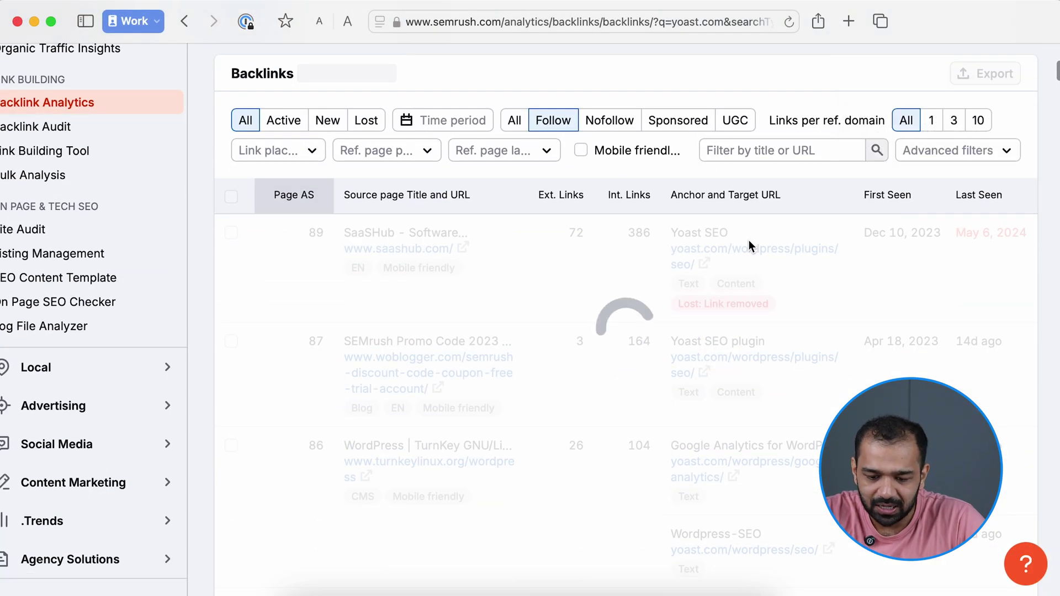
scroll(748, 243, "up", 10)
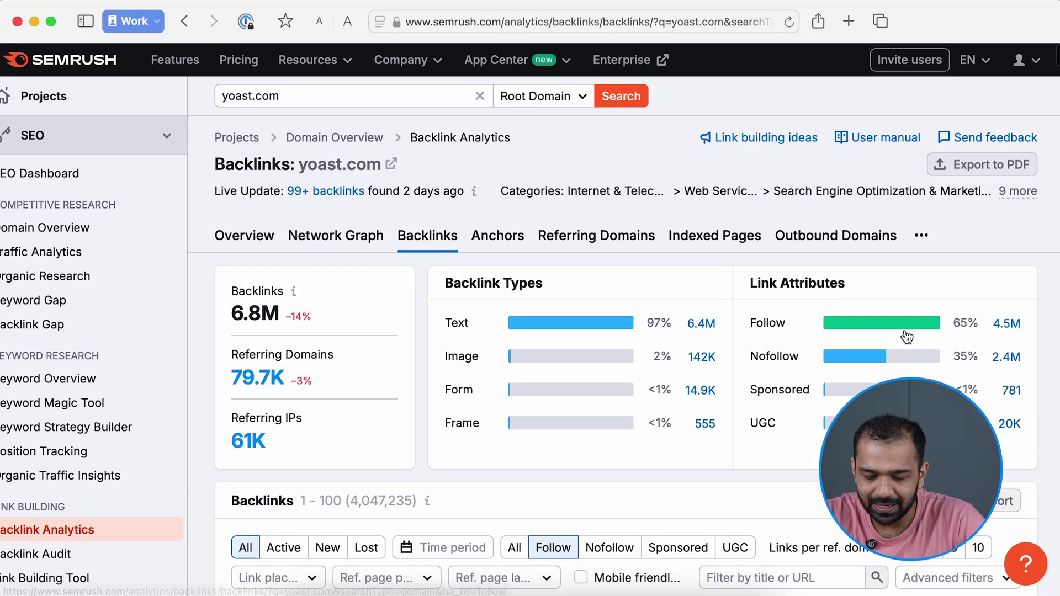
scroll(905, 331, "down", 6)
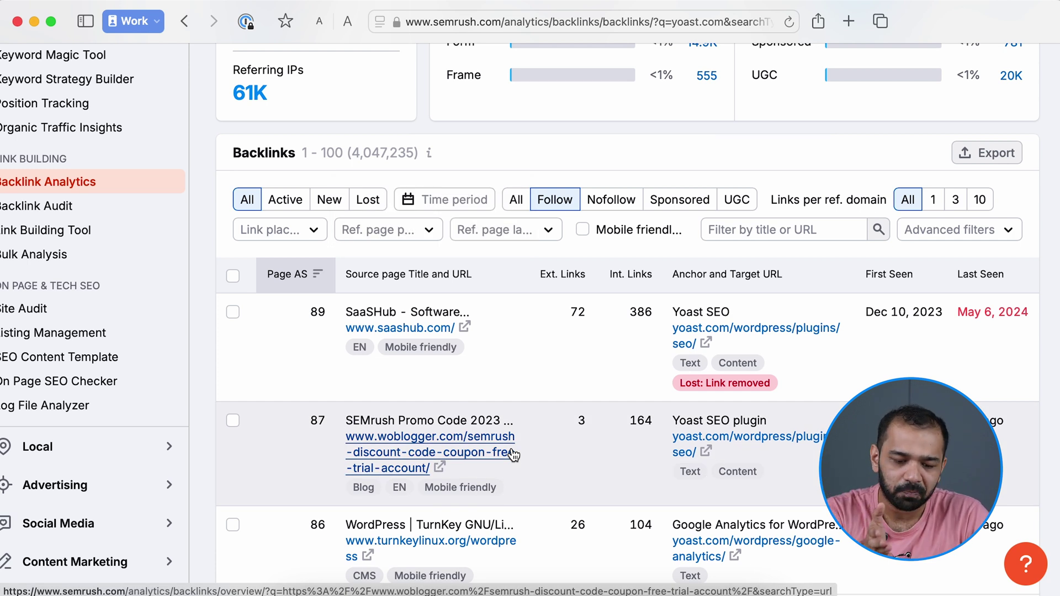
Step: Review the source pages, anchors, target URLs and first and last seen dates of the follow backlinks
scroll(513, 454, "down", 5)
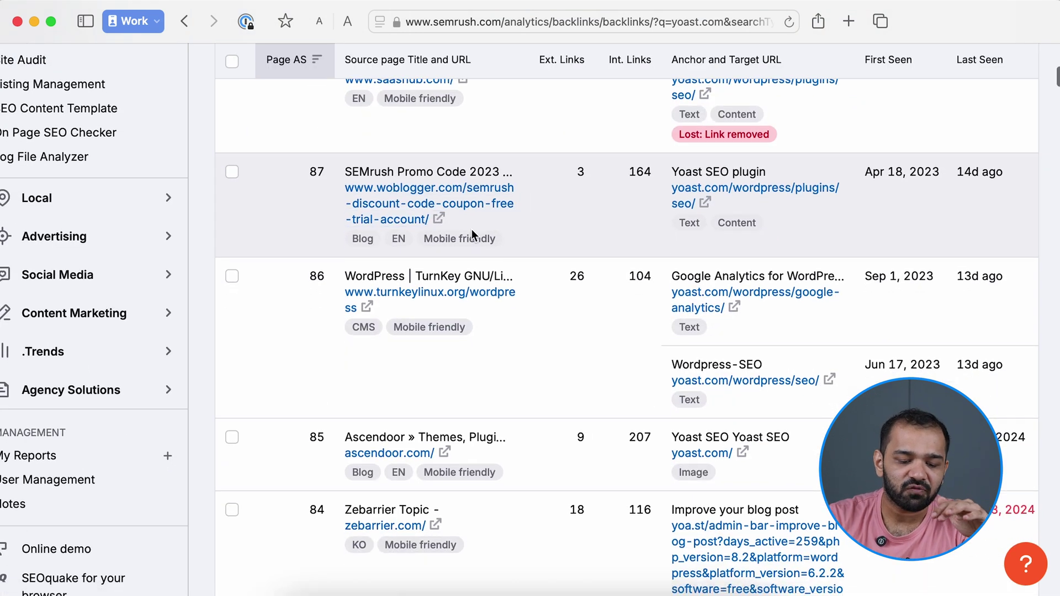
scroll(473, 236, "down", 8)
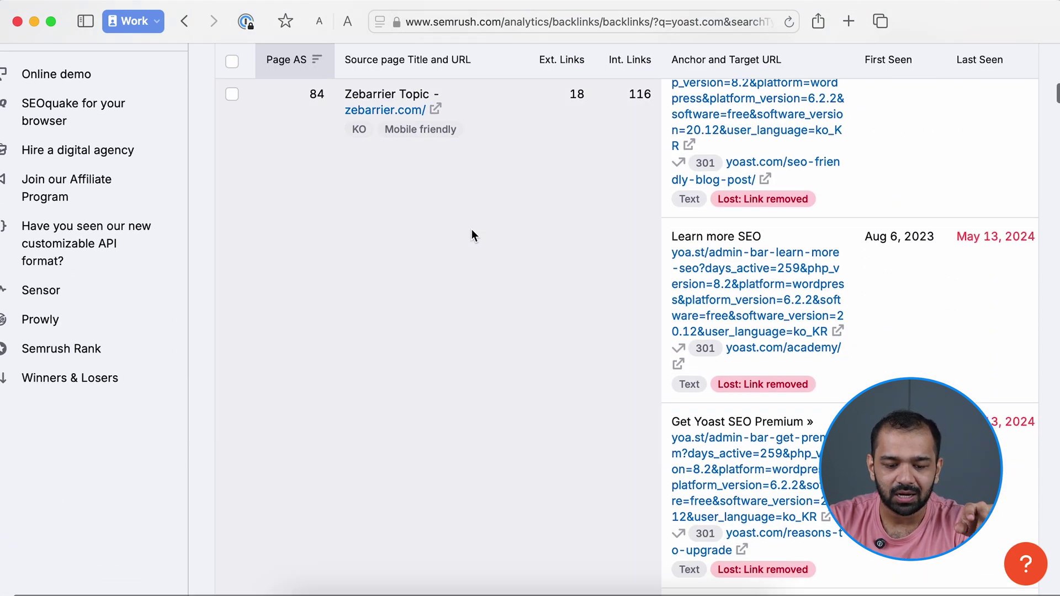
scroll(472, 231, "down", 2)
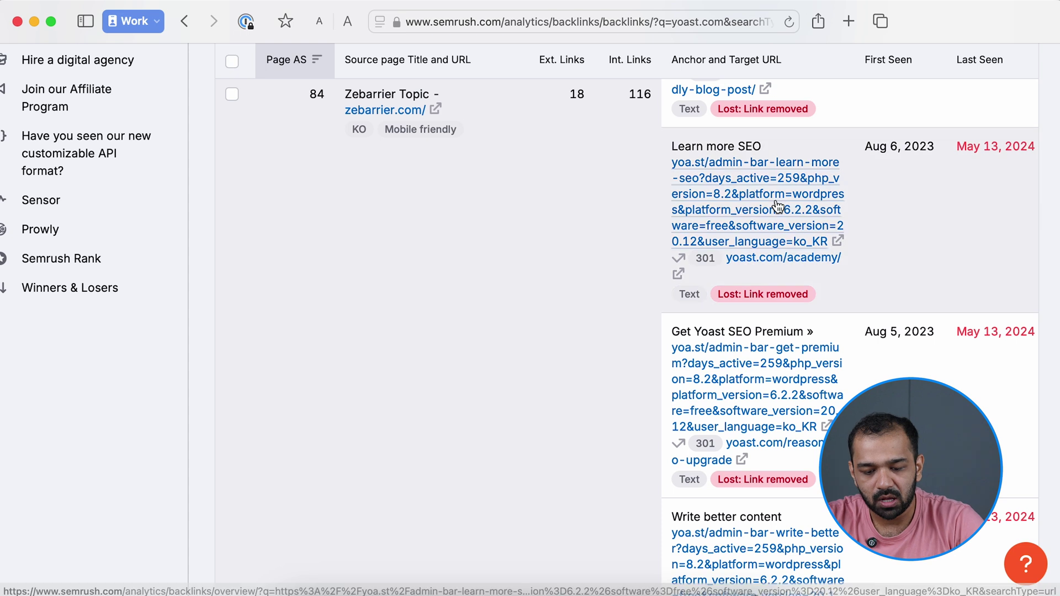
scroll(775, 199, "up", 5)
scroll(776, 205, "up", 1)
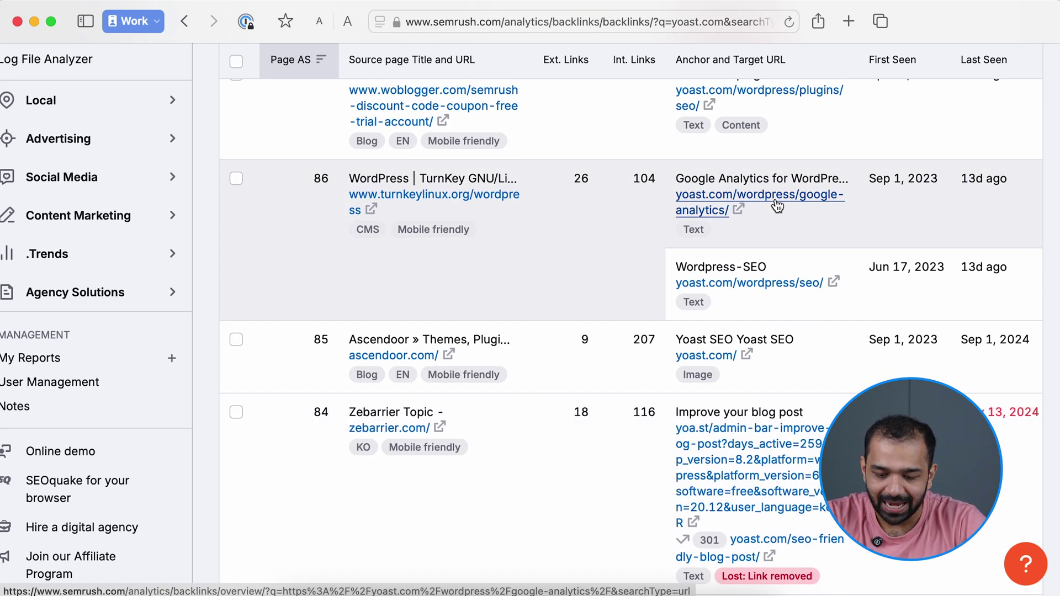
scroll(777, 207, "up", 15)
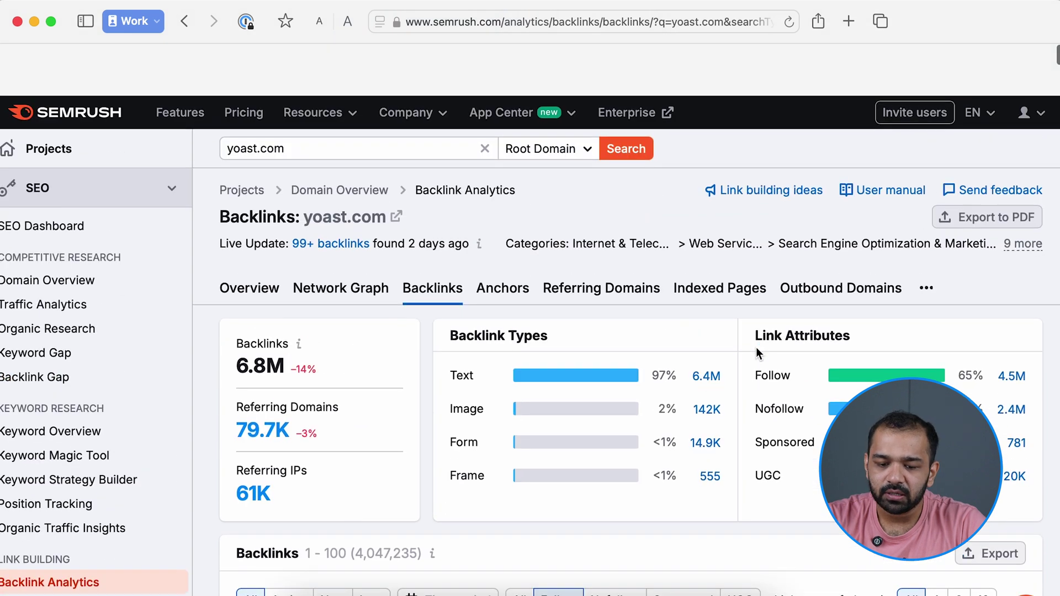
scroll(757, 352, "down", 2)
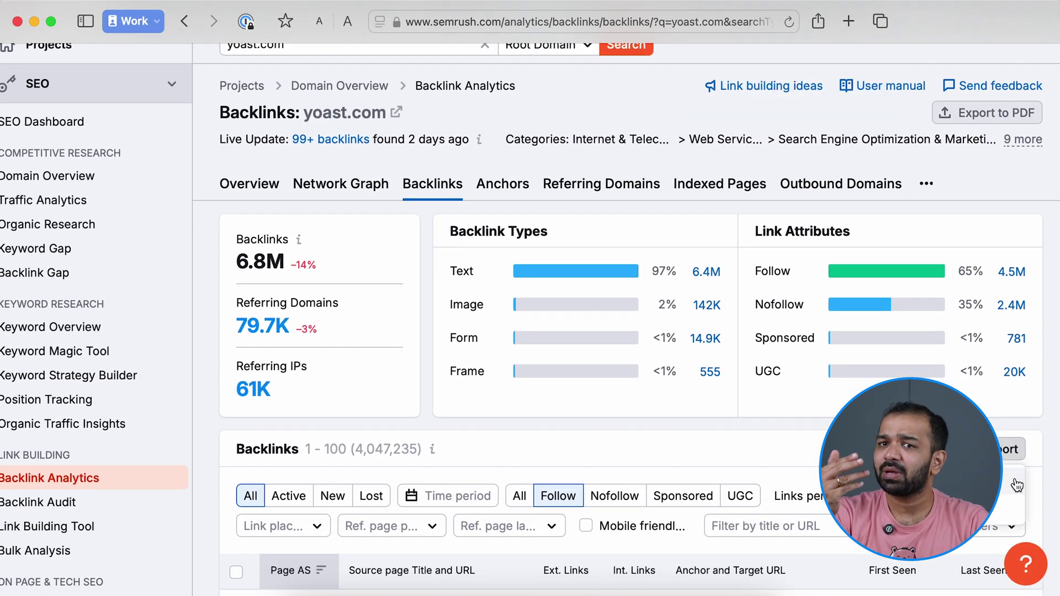
Step: Change the sort order of the follow backlinks by page authority score (Page AS)
scroll(434, 434, "down", 7)
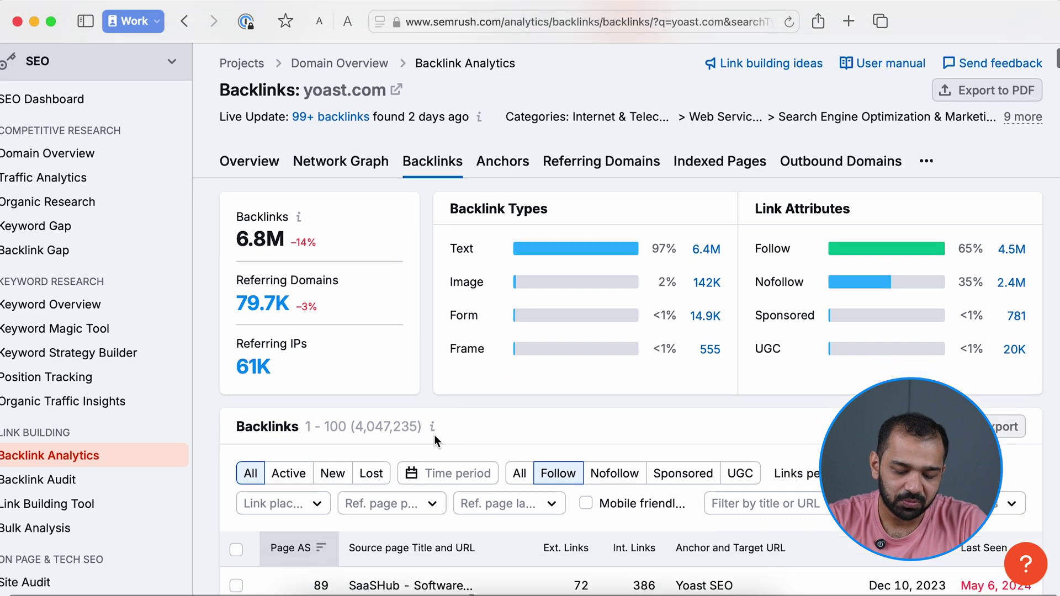
scroll(436, 442, "down", 6)
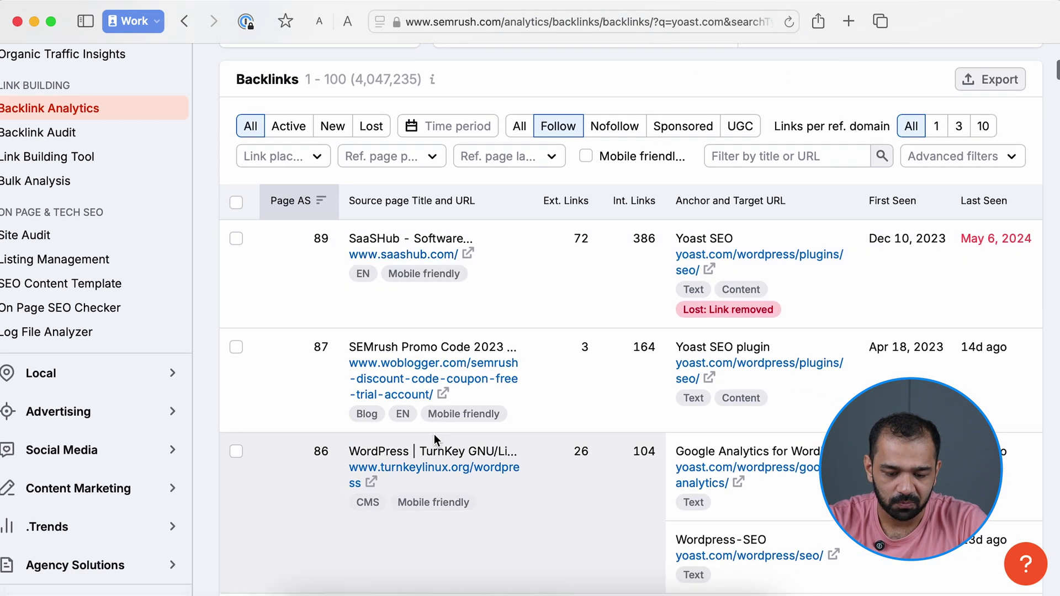
scroll(435, 434, "up", 2)
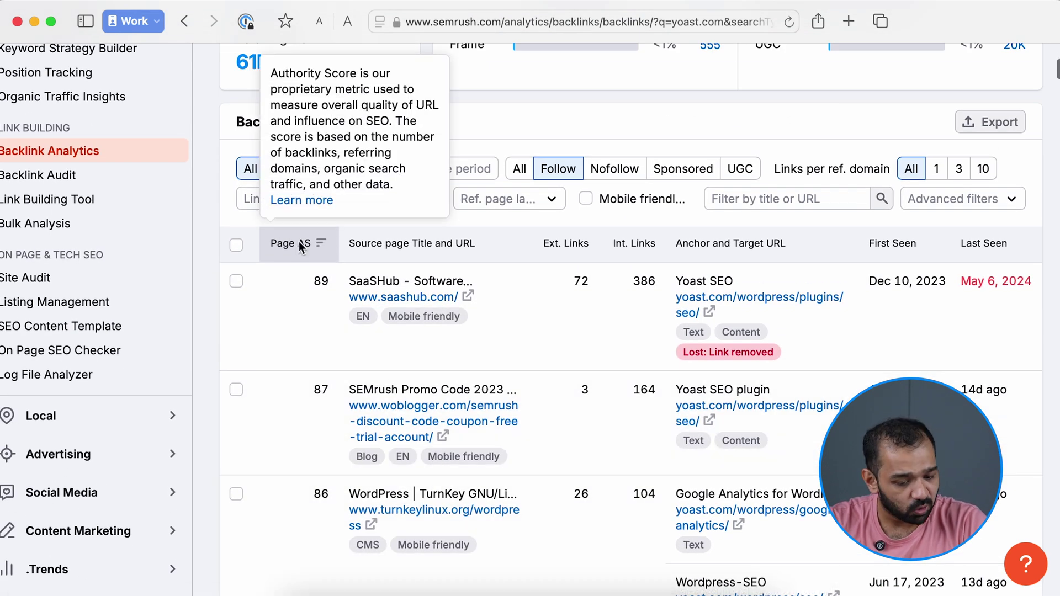
left_click(302, 245)
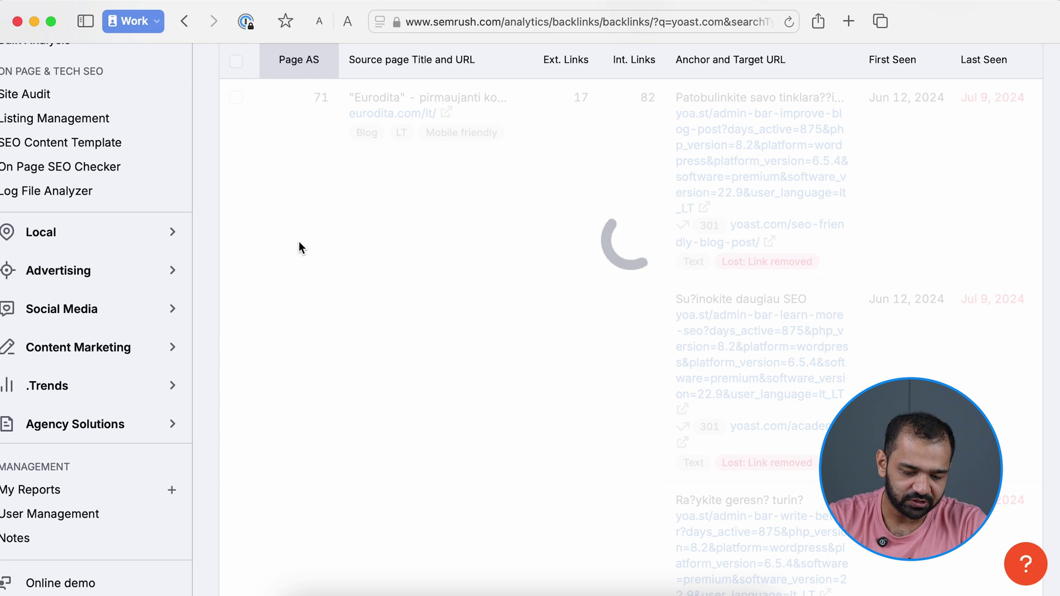